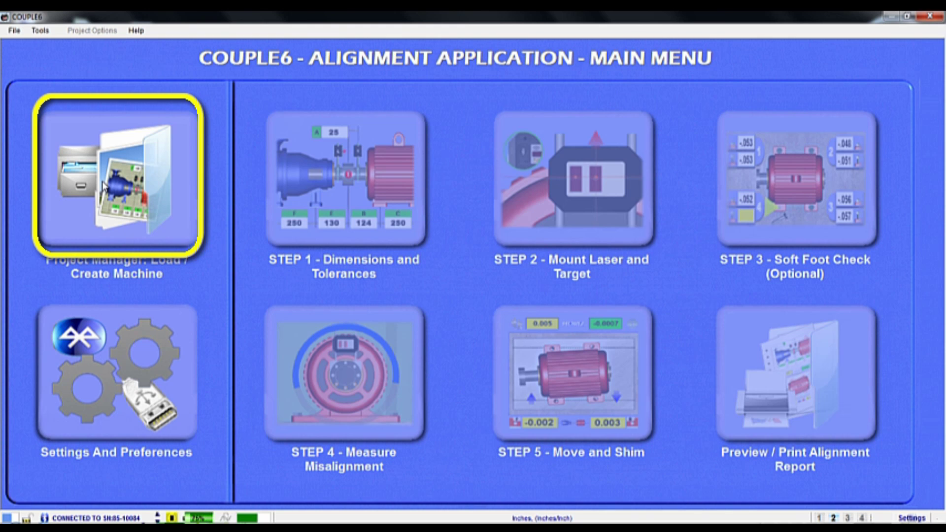
Create a new machine project for Pump #458-3 with company details and notes, and save it as a .c6p file
left_click(103, 183)
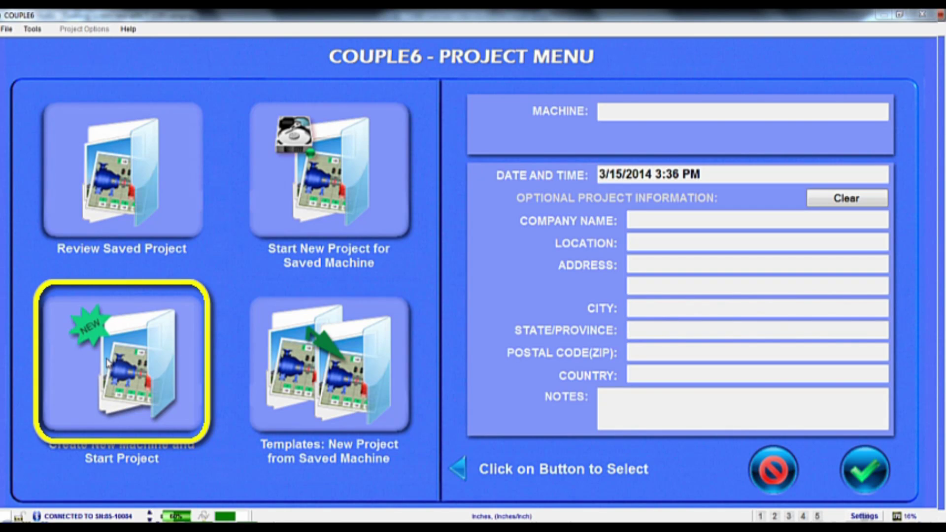
left_click(108, 362)
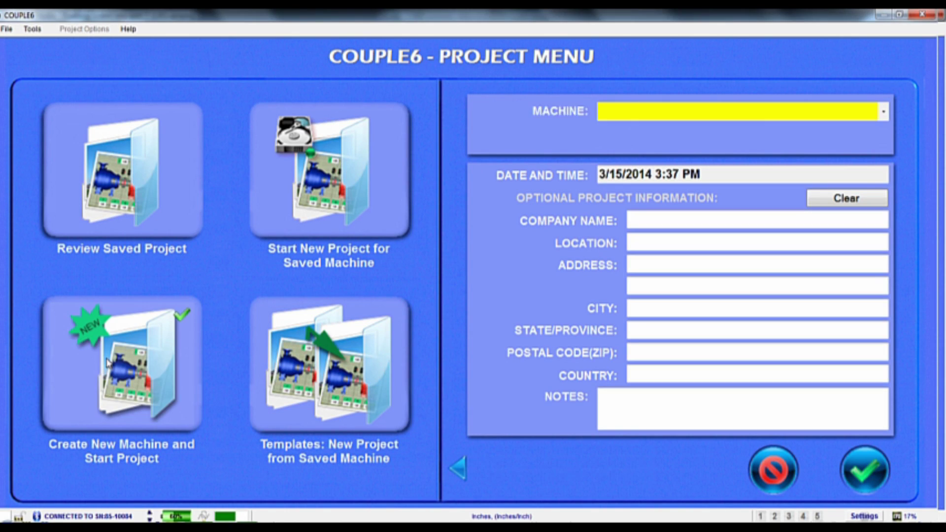
type("Pump #458-3")
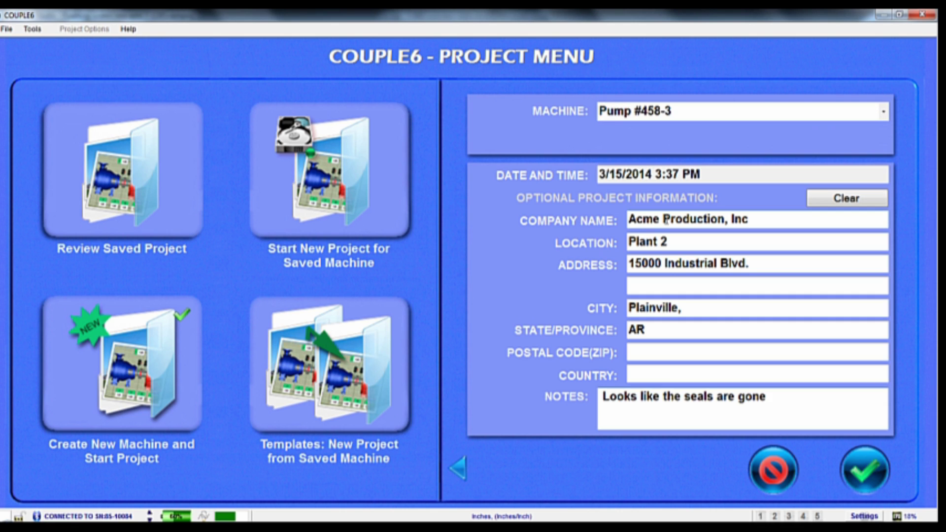
type("!")
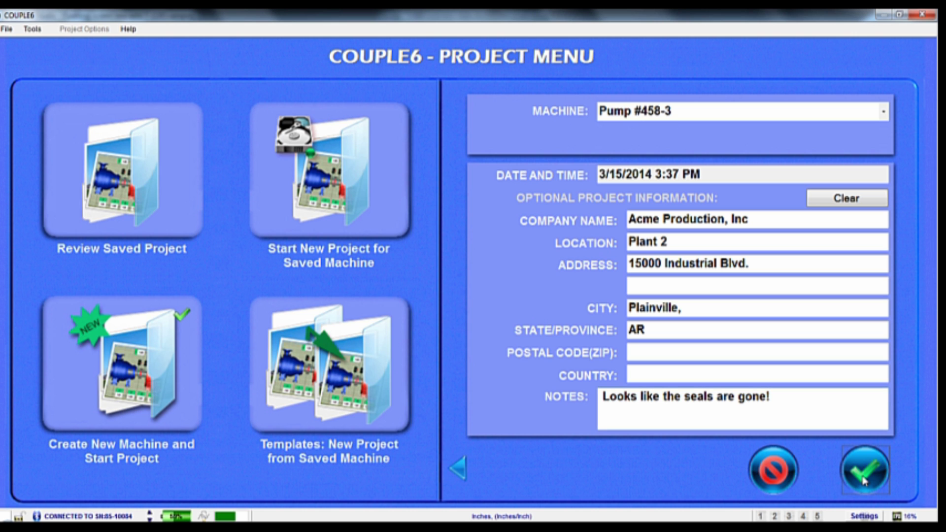
left_click(863, 480)
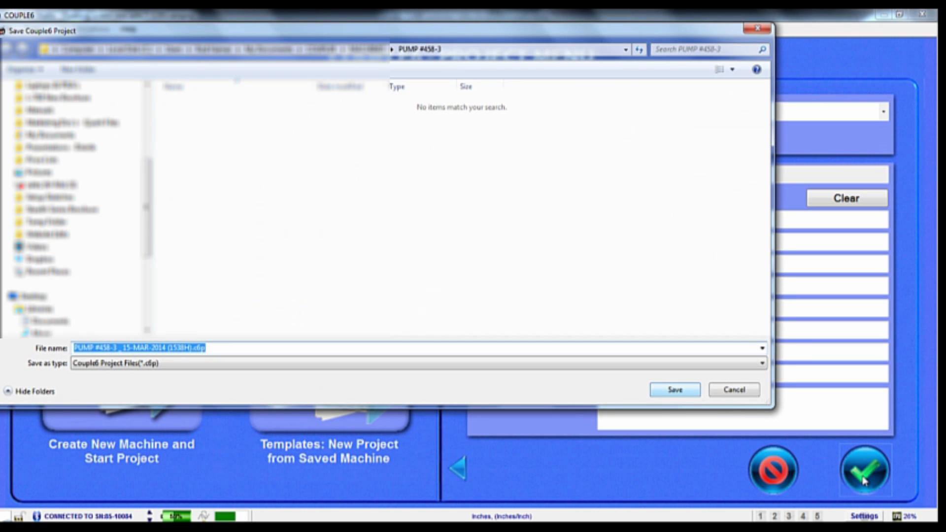
left_click(675, 390)
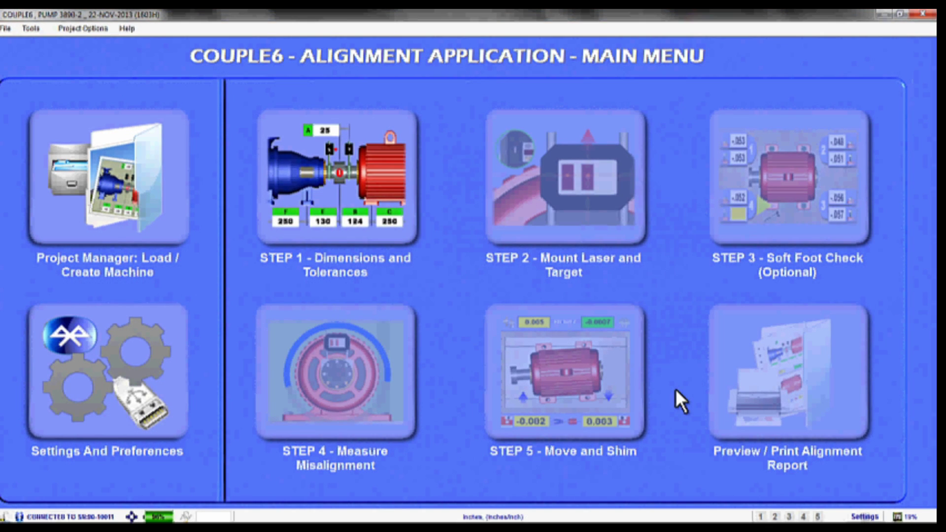
In Step 1, enter 3 for dimension D, choose the 600-899 RPM tolerance, and continue
left_click(379, 170)
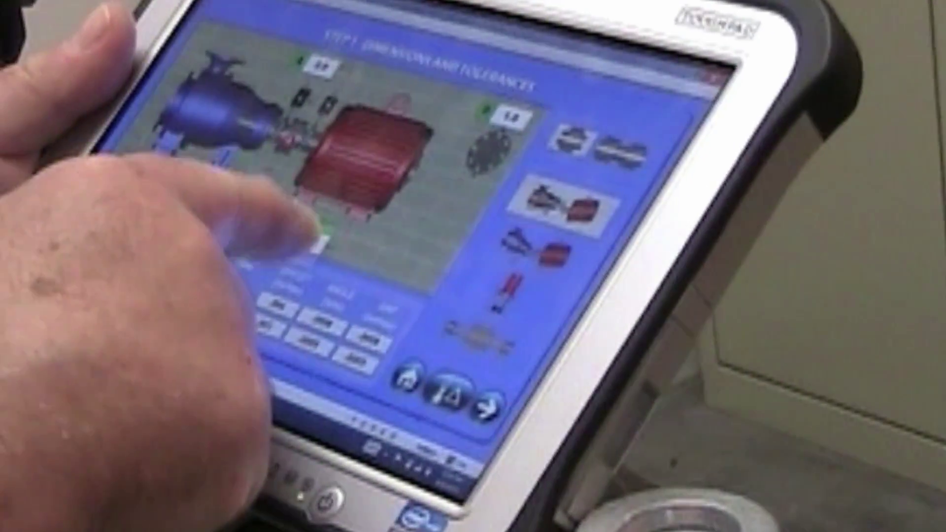
left_click(308, 249)
left_click(396, 199)
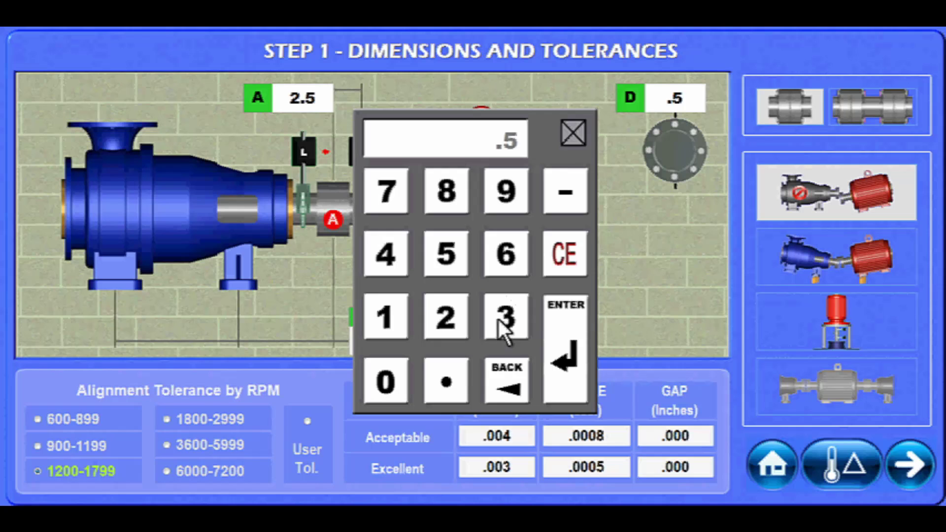
left_click(499, 319)
left_click(557, 348)
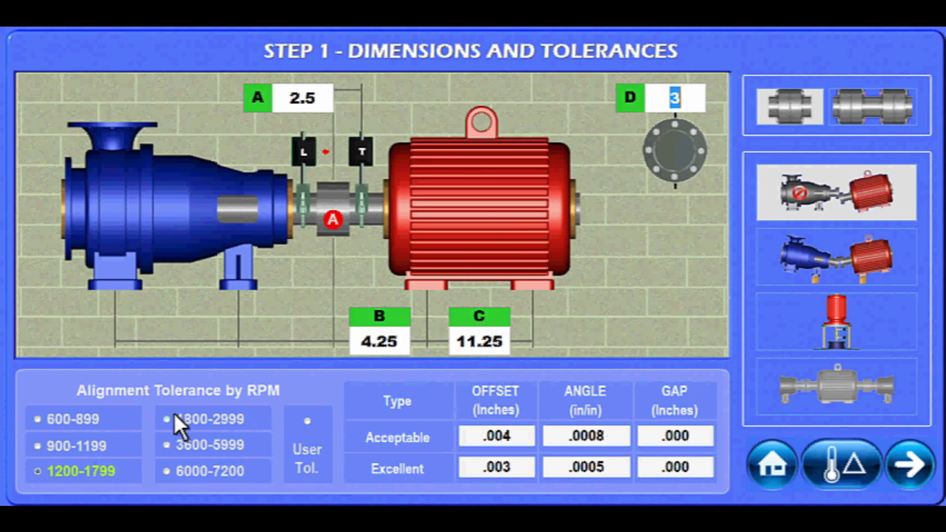
left_click(40, 419)
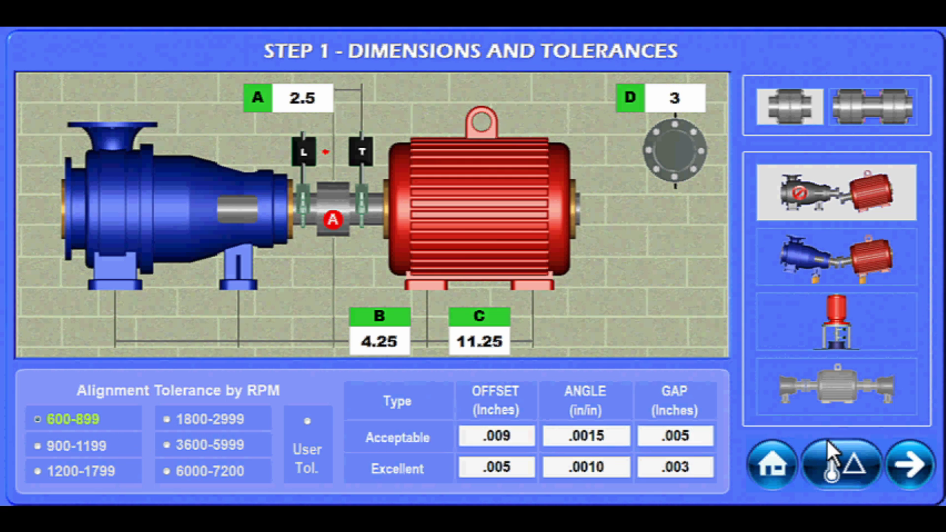
left_click(916, 465)
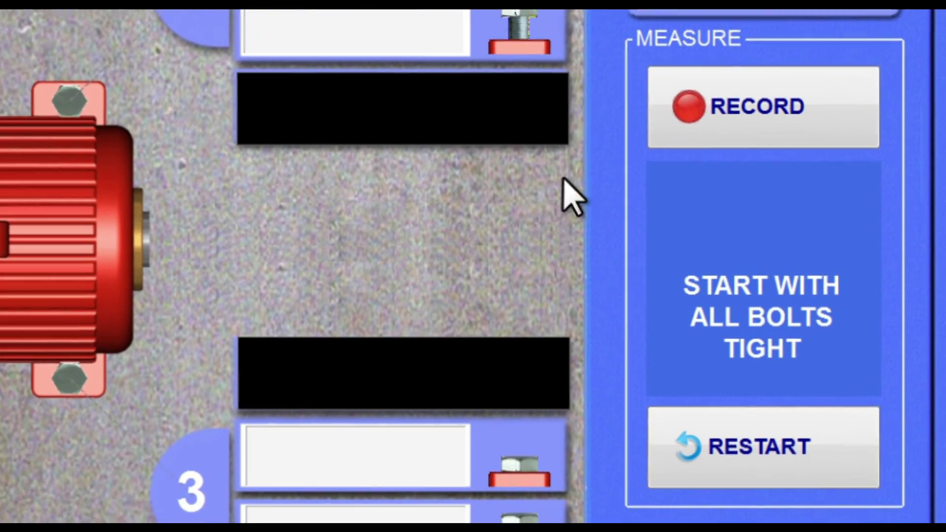
Record the all-bolts-tight reading, record loosened foot 1, retighten it, and record foot 2
left_click(692, 109)
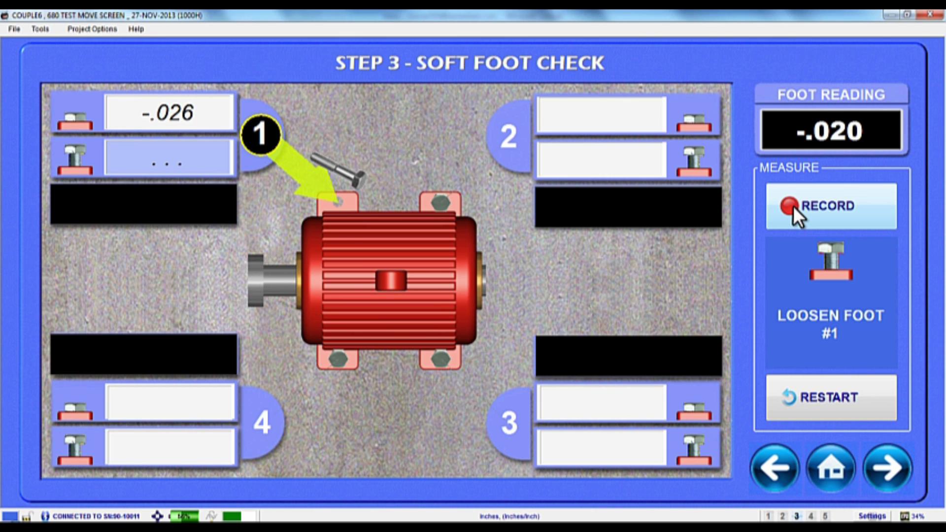
left_click(807, 208)
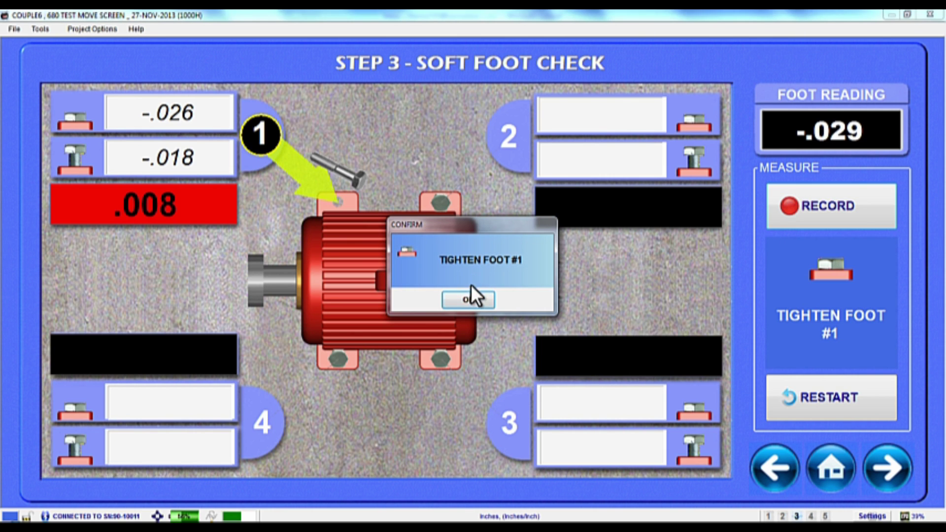
left_click(465, 298)
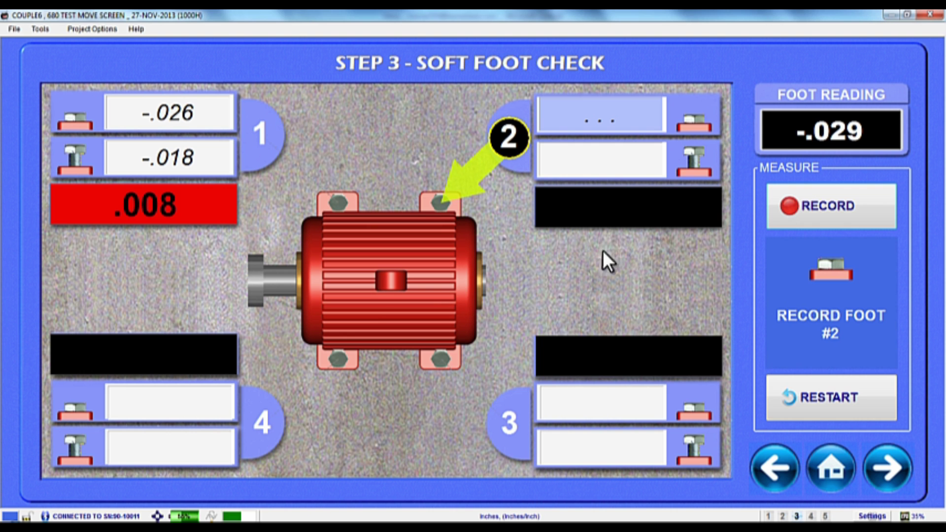
left_click(800, 206)
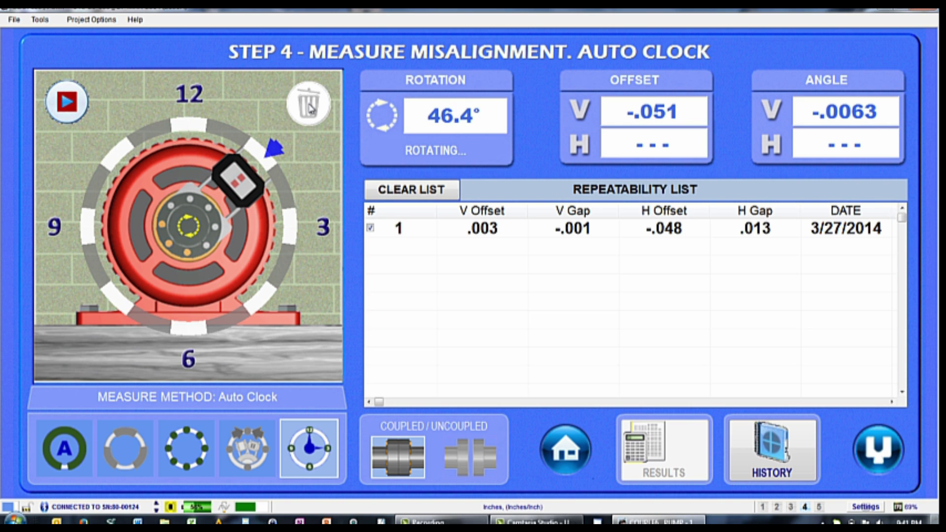
Record Auto Clock data through a full shaft rotation, pausing once, then finish to compute the results
left_click(75, 102)
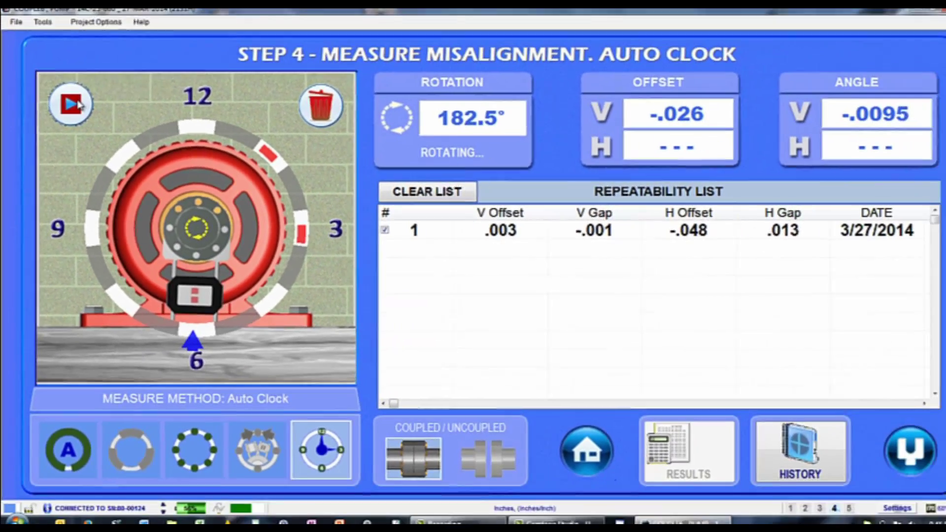
left_click(76, 104)
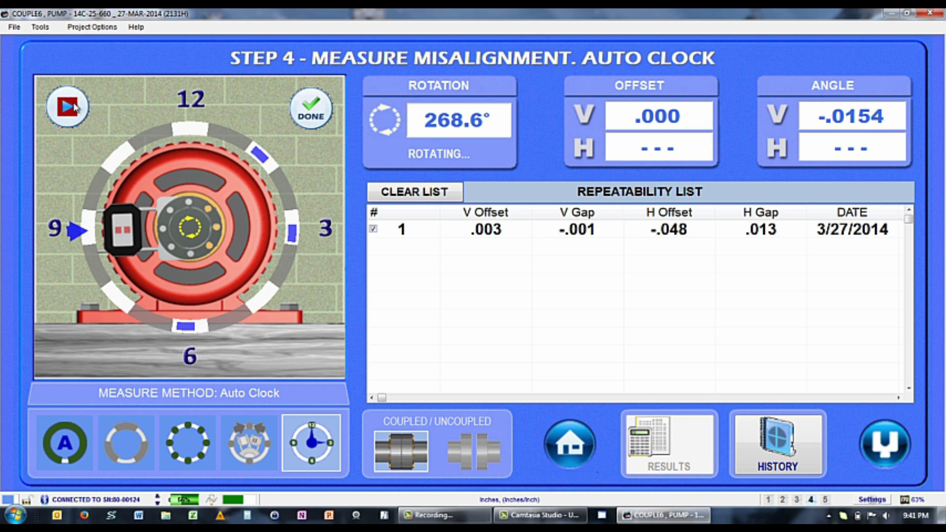
left_click(74, 107)
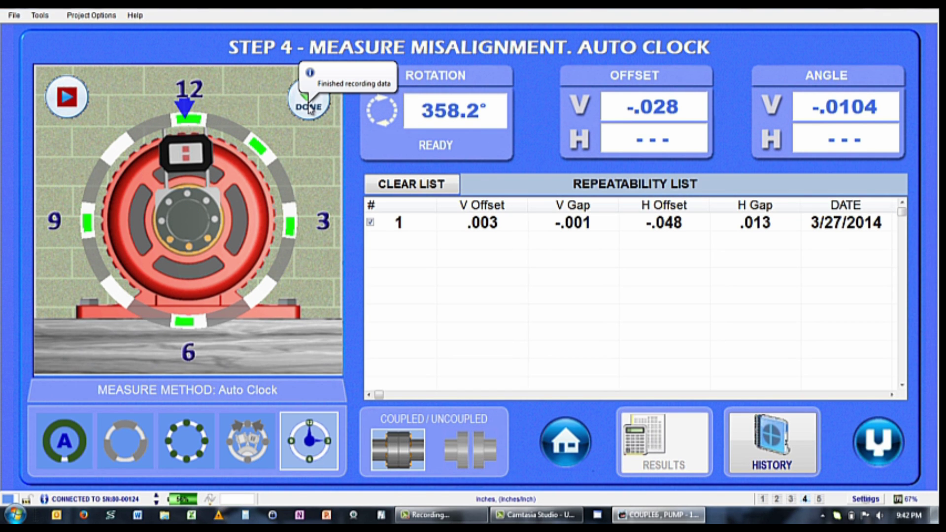
left_click(309, 107)
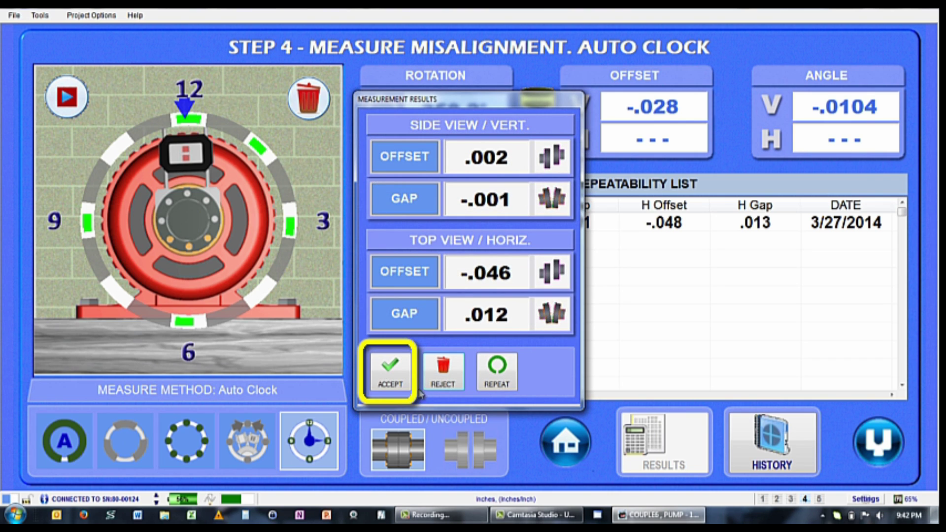
Accept the measurement, review the results of repeatability reading 2, and proceed to Step 5 move and shim
left_click(384, 383)
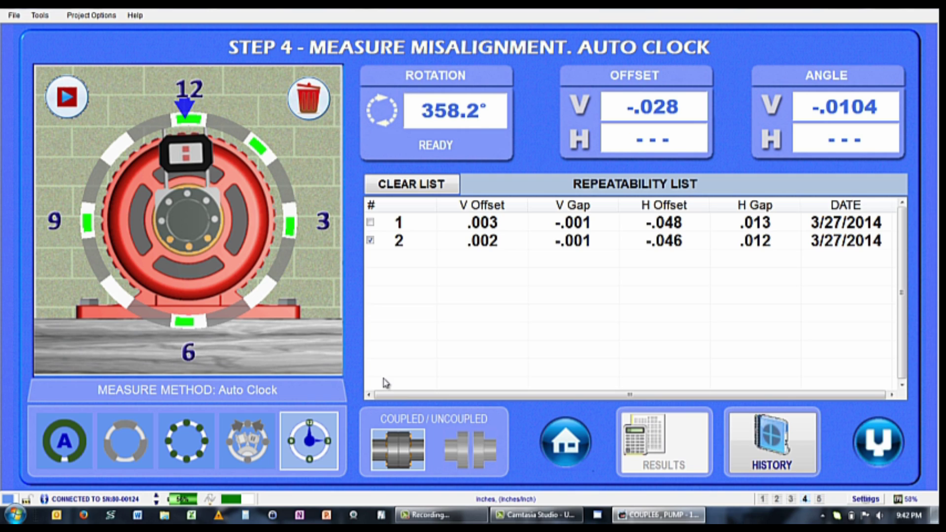
left_click(489, 240)
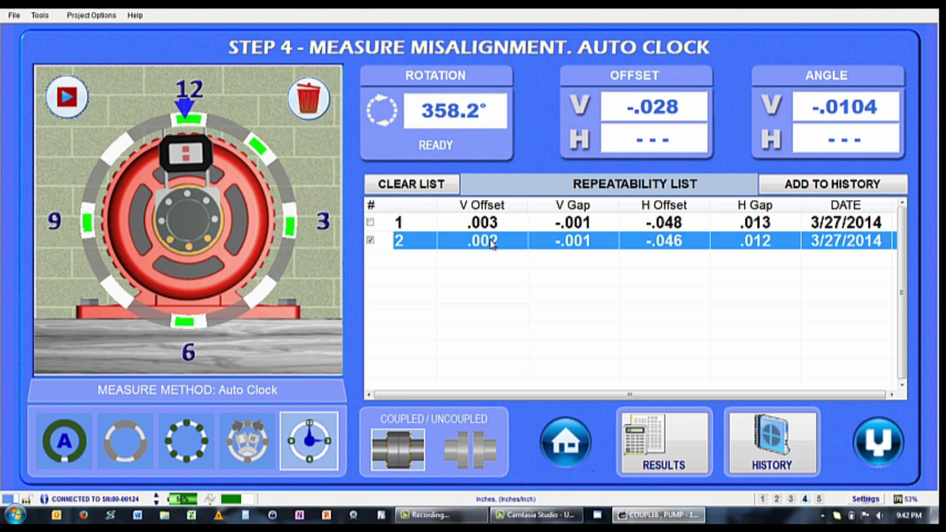
left_click(651, 445)
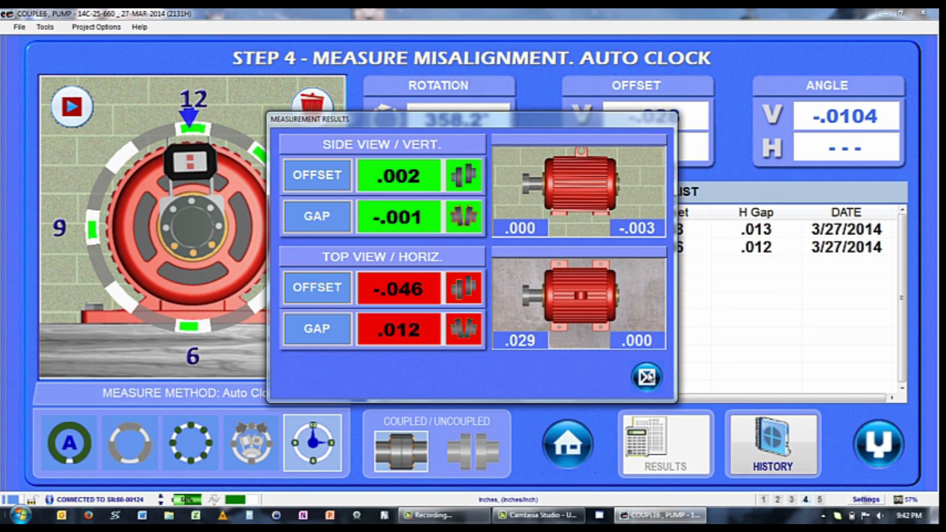
left_click(647, 377)
left_click(886, 440)
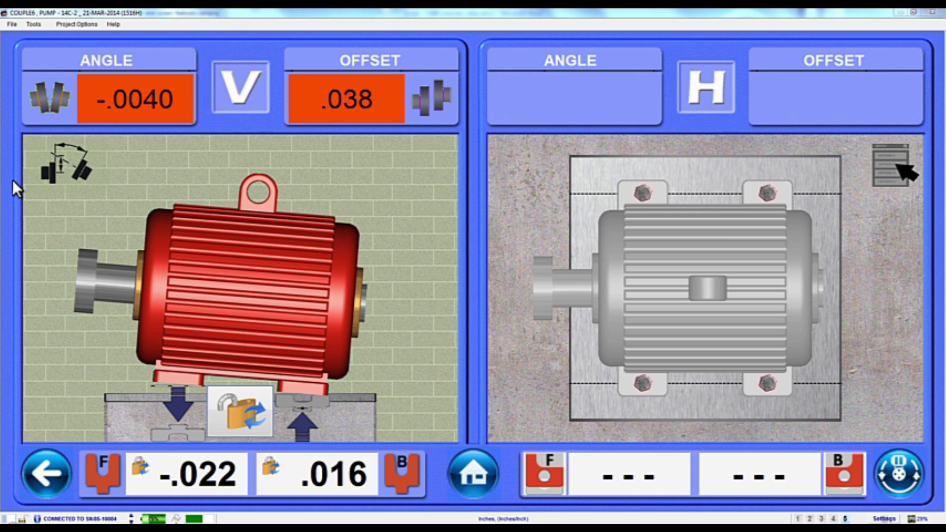
Switch the vertical readout from angle to gap, and toggle Coupling View on and back off
left_click(65, 163)
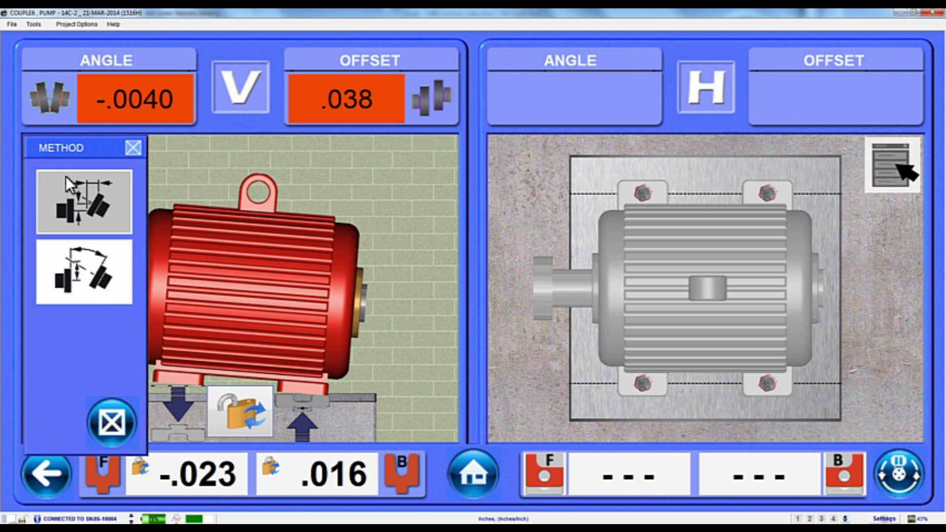
left_click(69, 192)
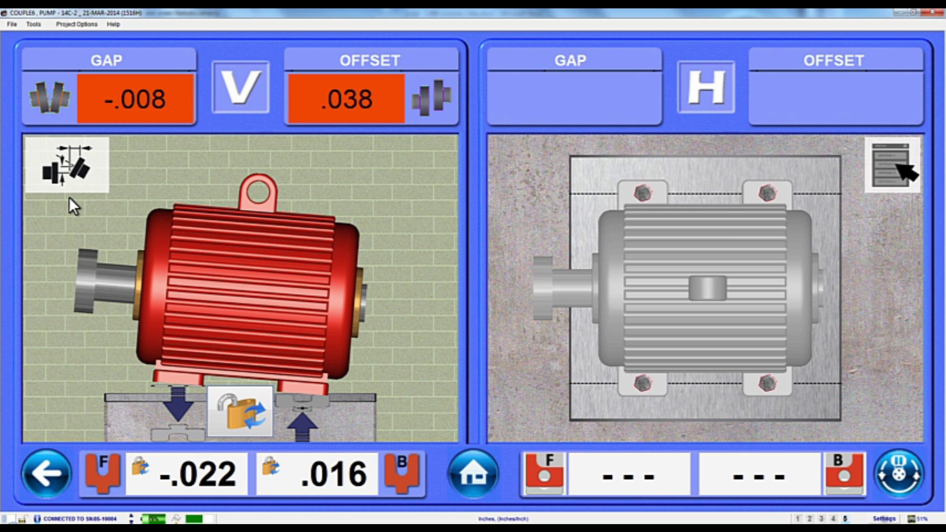
left_click(888, 158)
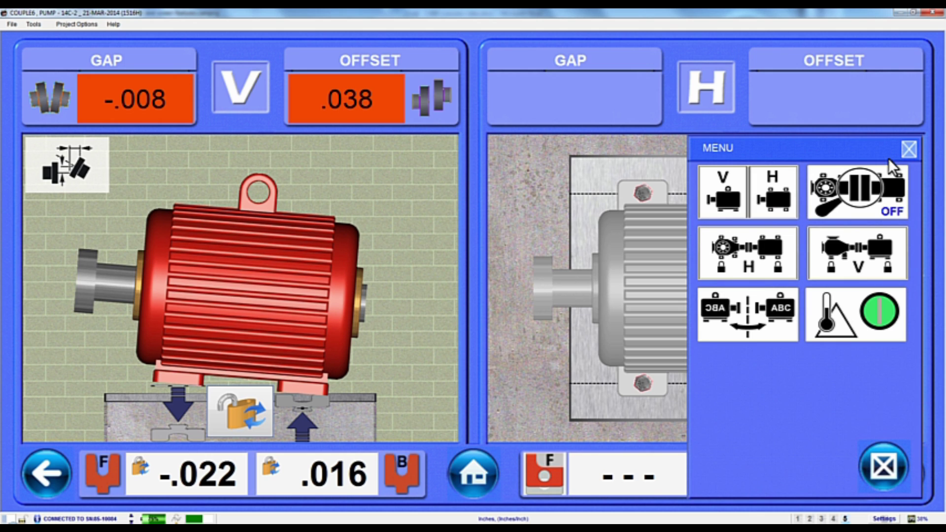
left_click(855, 194)
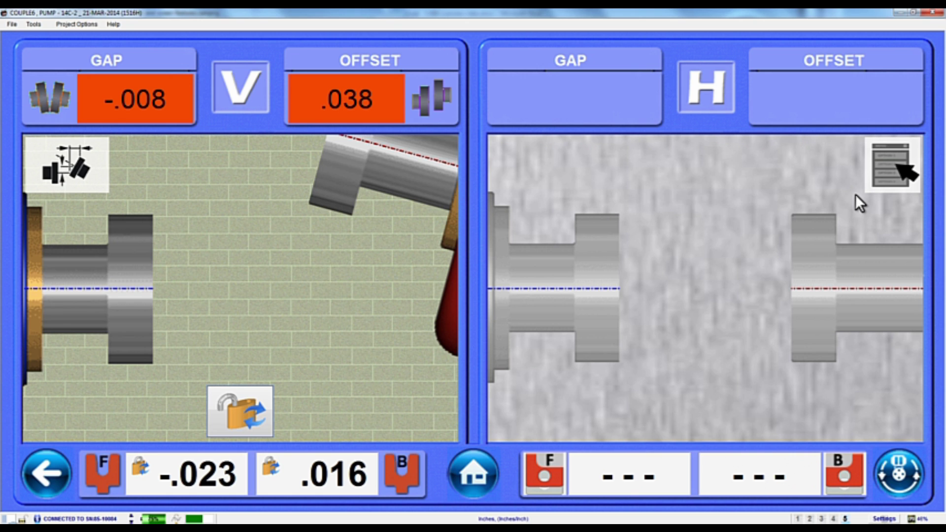
left_click(891, 165)
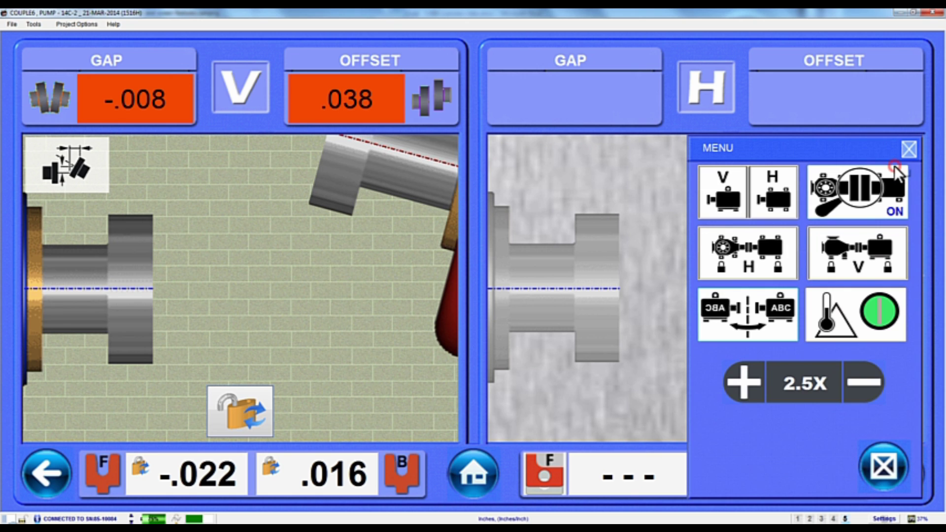
left_click(866, 193)
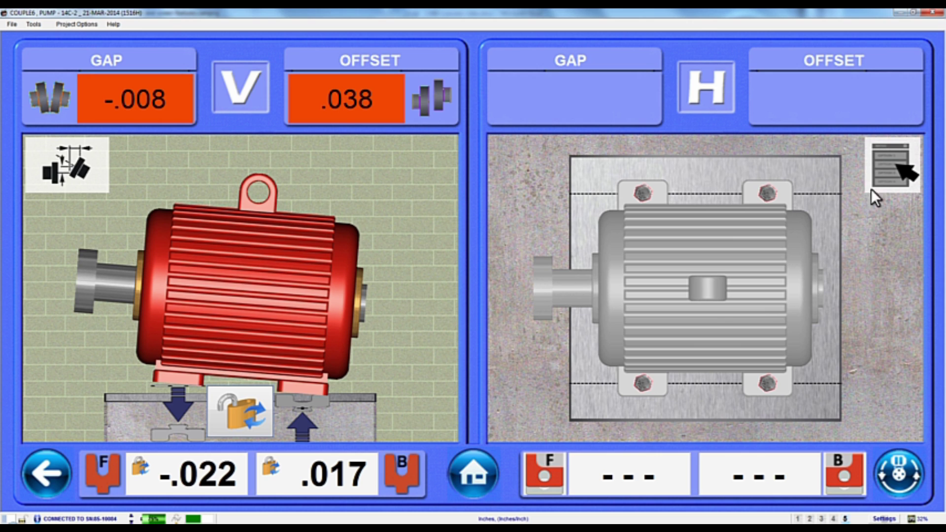
Flip both motor views left to right and back to their original orientation
left_click(888, 167)
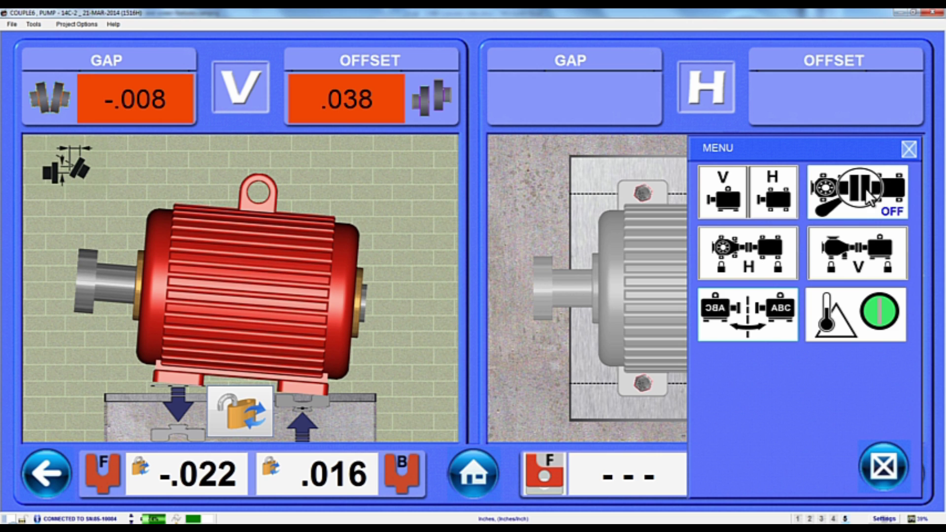
left_click(752, 322)
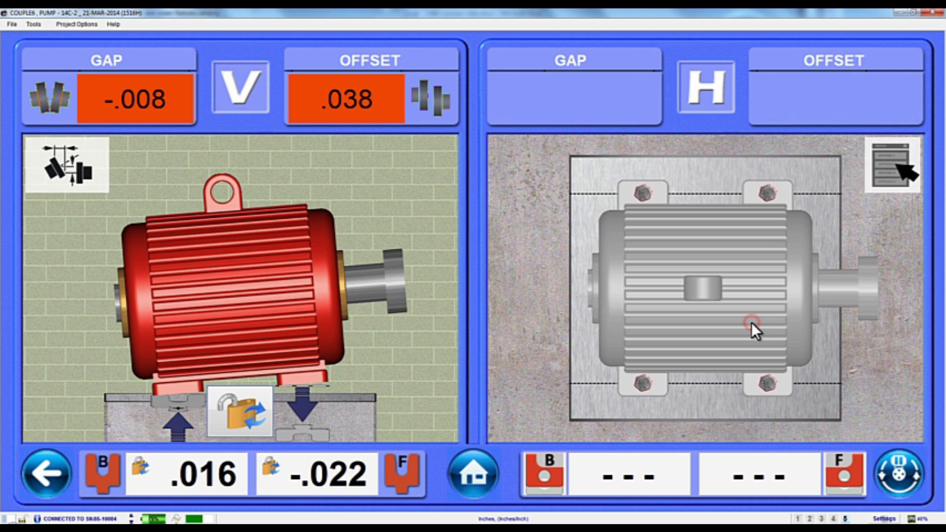
left_click(887, 170)
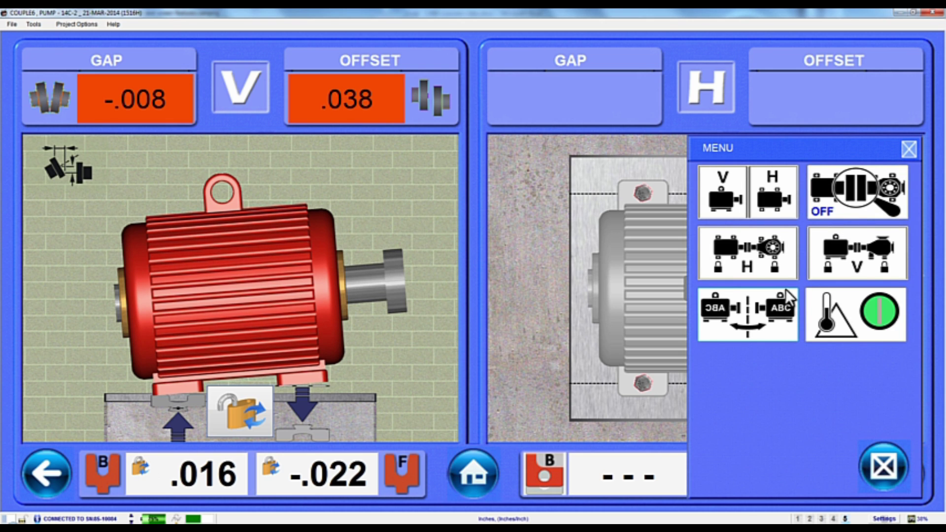
left_click(744, 326)
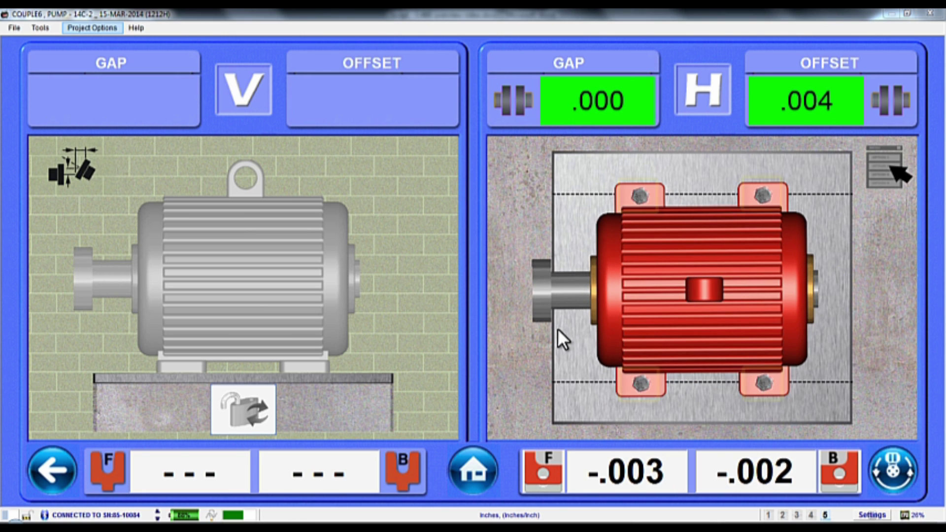
Remeasure after the move and view the new reading: .000 vertical and .001 horizontal offset
left_click(890, 474)
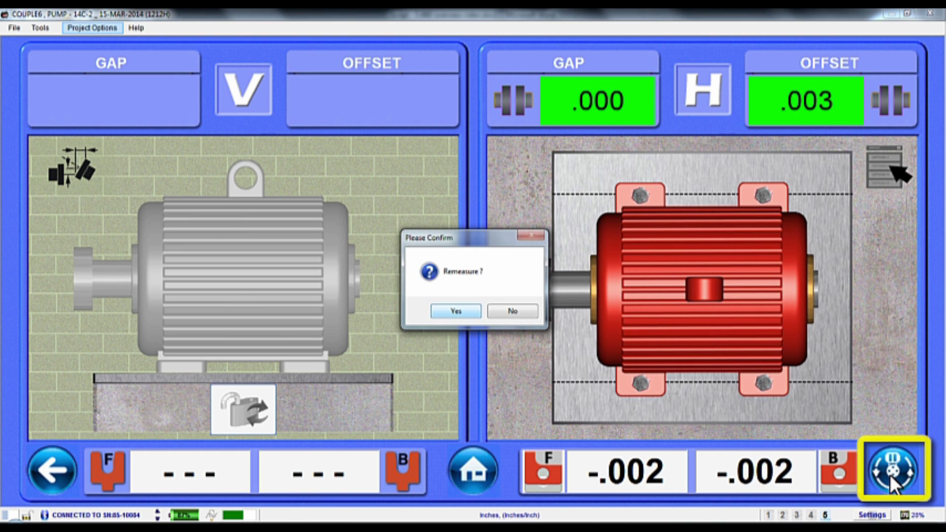
key("Return")
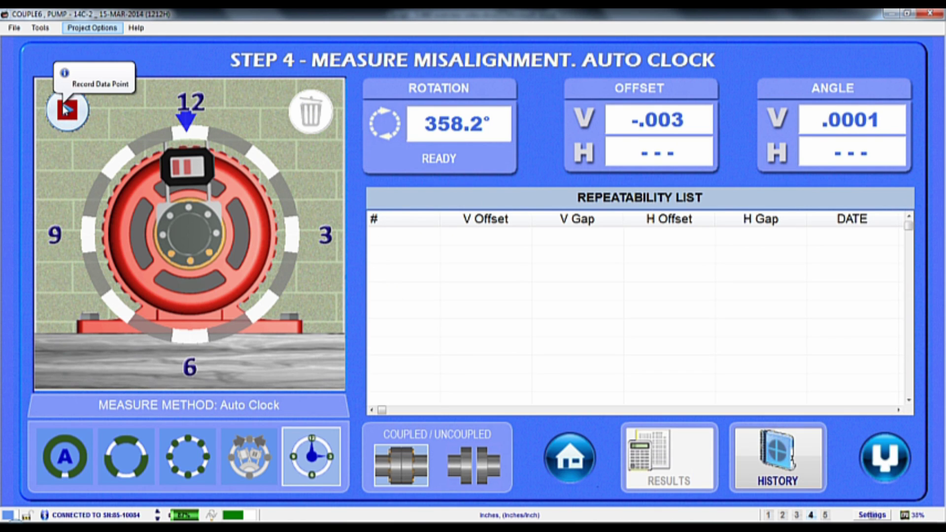
left_click(66, 108)
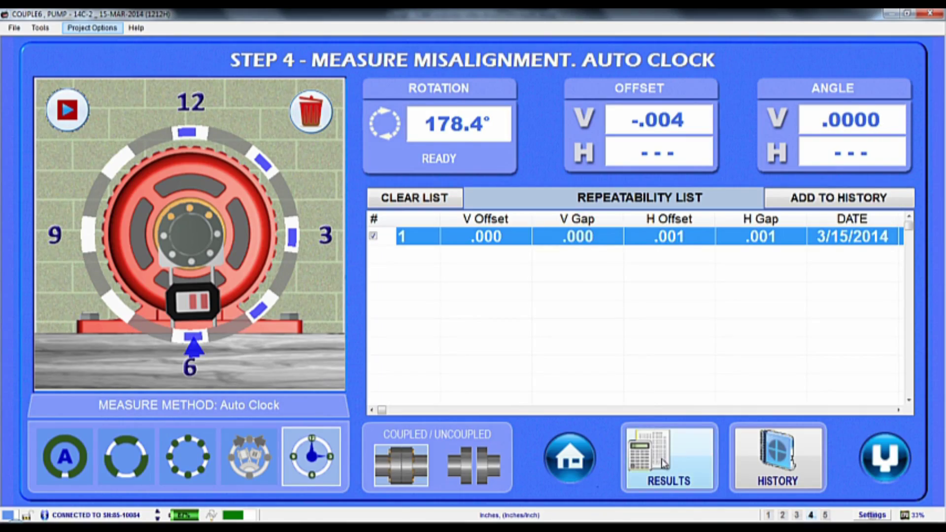
left_click(656, 450)
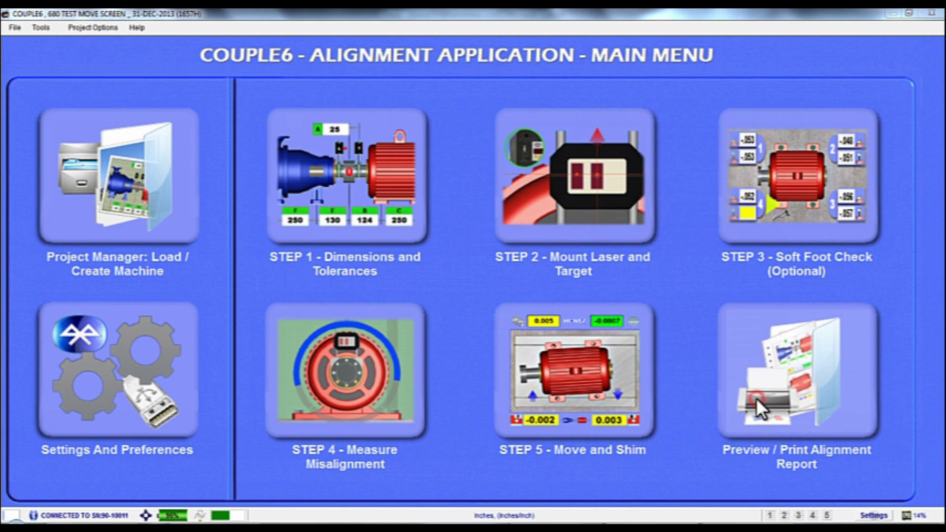
Preview the three-page alignment report from Report Configuration and send it to the printer
left_click(755, 397)
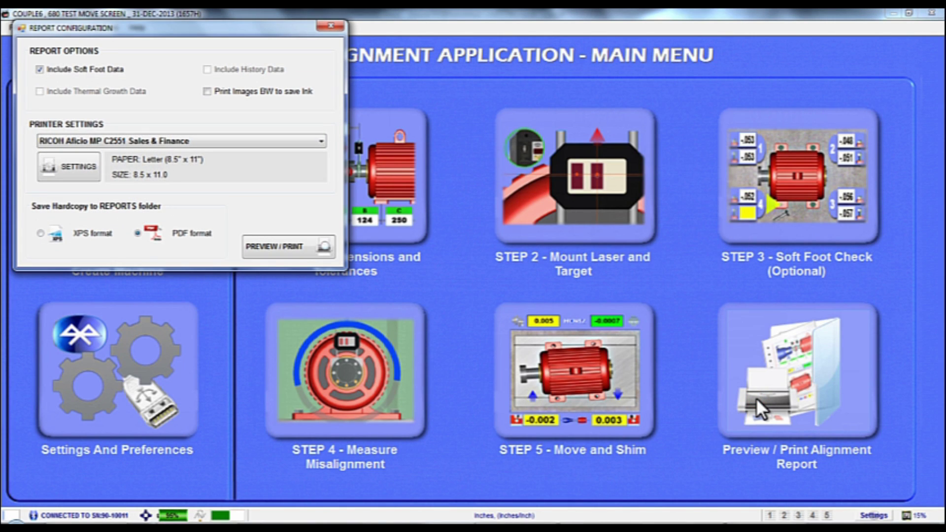
left_click(285, 246)
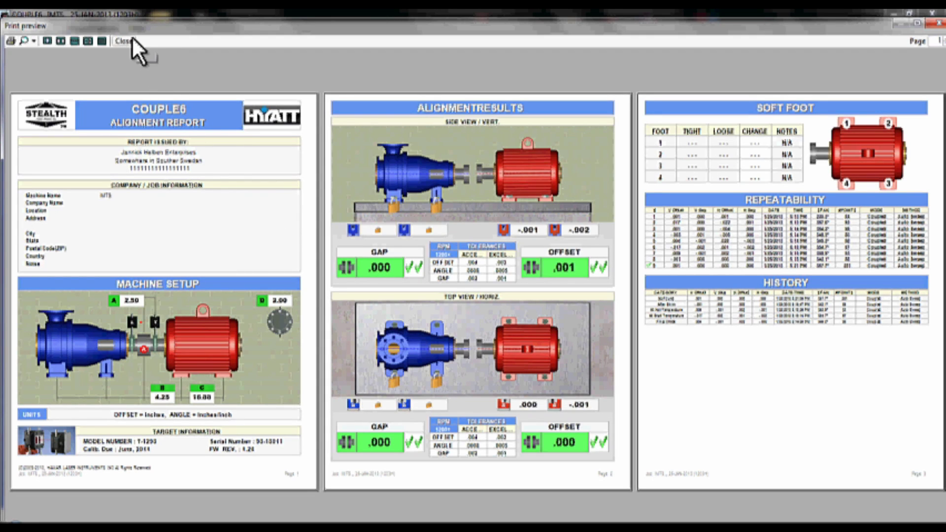
left_click(9, 40)
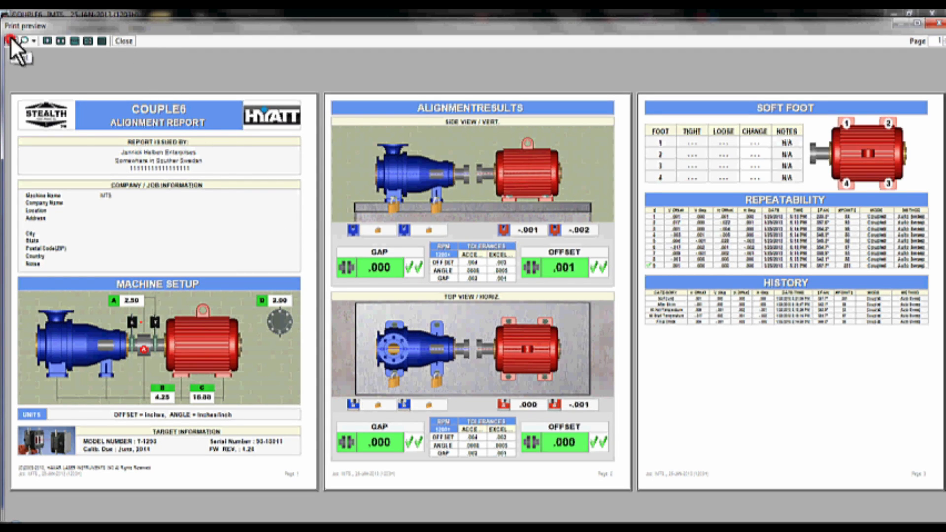